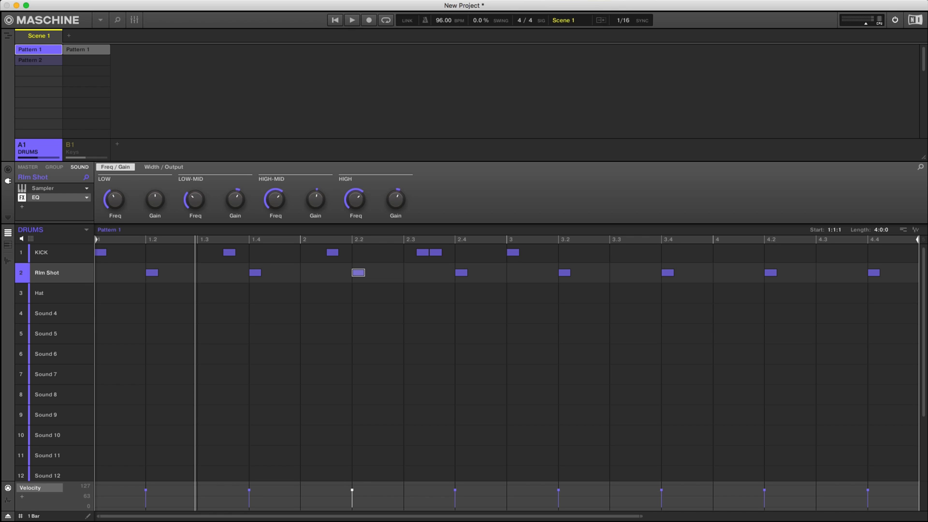
Play back Pattern 1 of the DRUMS group and stop playback.
{"action": "key", "text": "space"}
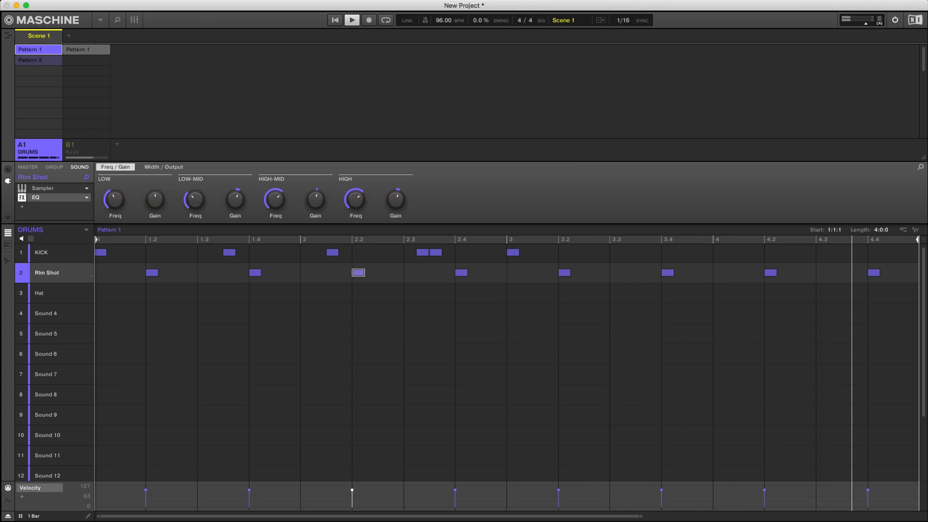
{"action": "key", "text": "space"}
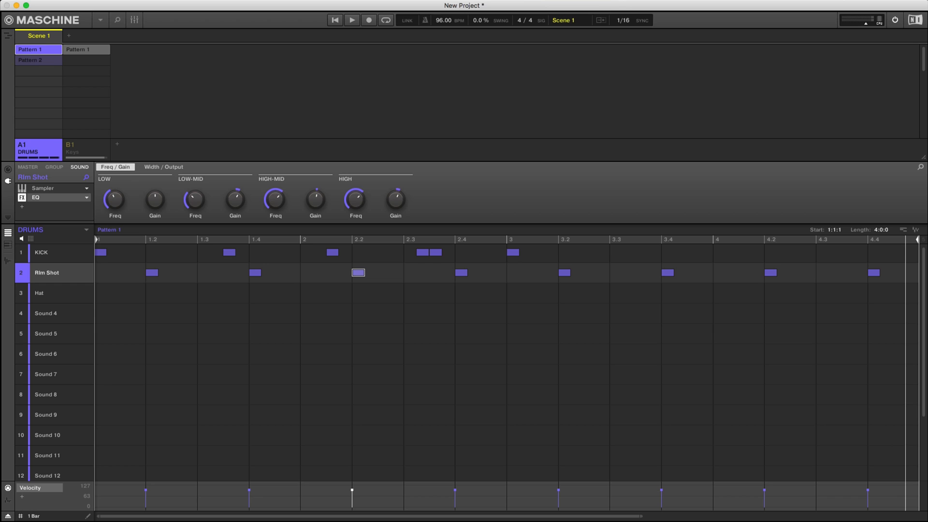
Select Pattern 2 of the DRUMS group and set its length to 4 bars.
{"action": "left_click", "coordinate": [39, 61]}
{"action": "key", "text": "shift+space"}
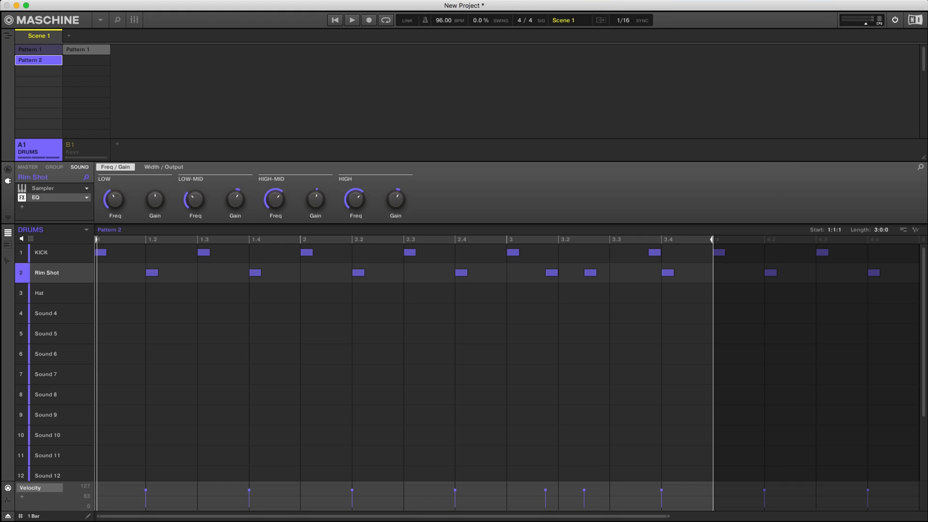
{"action": "double_click", "coordinate": [882, 230]}
{"action": "type", "text": "4"}
{"action": "key", "text": "Return"}
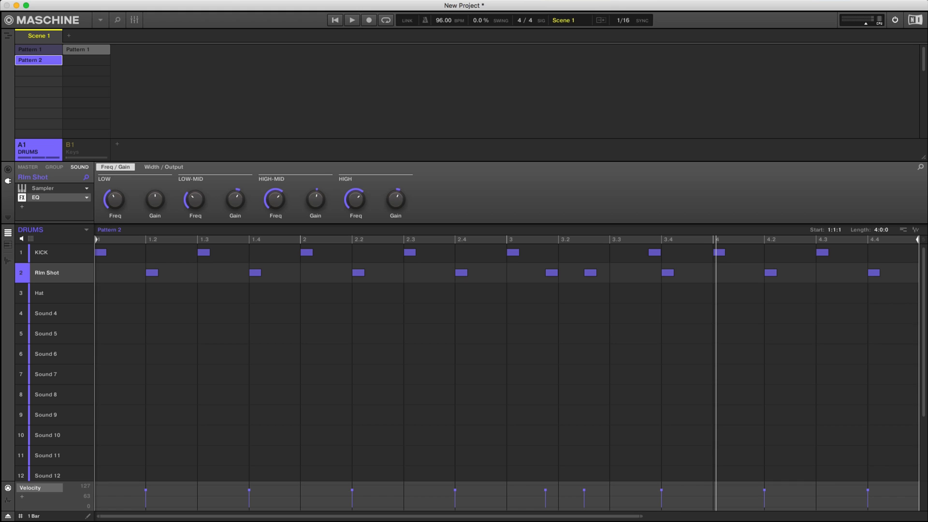
{"action": "left_click_drag", "start_coordinate": [882, 239], "coordinate": [864, 217]}
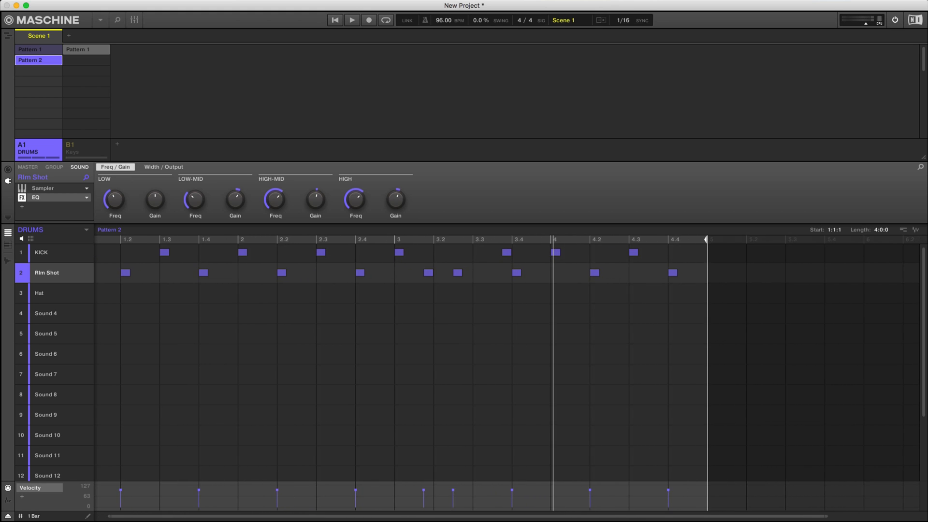
Compare Pattern 1 and Pattern 2 of the DRUMS group, and play back Pattern 2.
{"action": "left_click", "coordinate": [39, 49]}
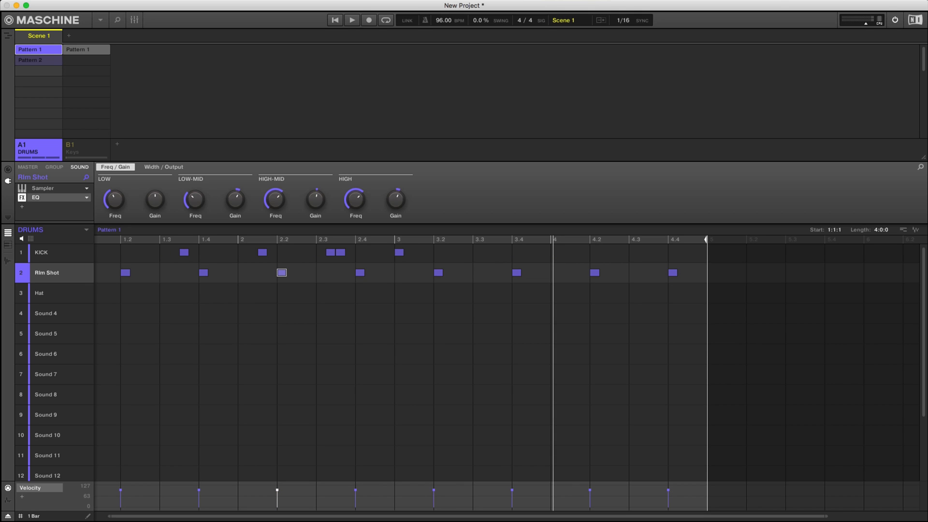
{"action": "left_click", "coordinate": [38, 60]}
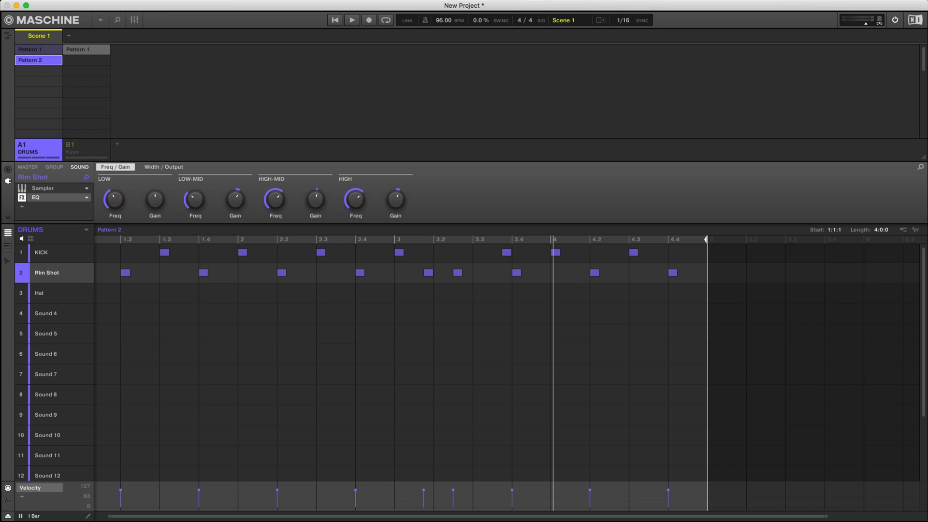
{"action": "key", "text": "space"}
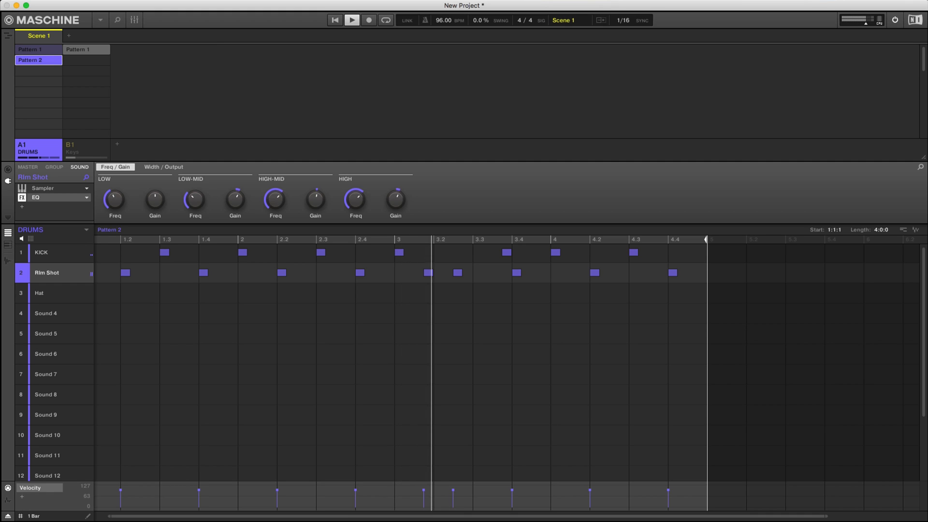
{"action": "key", "text": "space"}
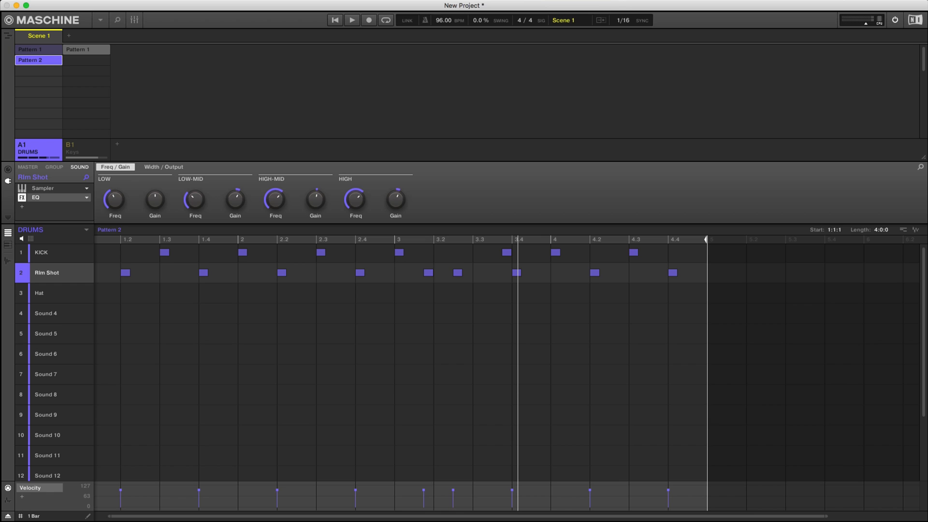
Set the DRUMS group's Pattern 2 to start at 3:1:1 with a length of 1 bar.
{"action": "scroll", "coordinate": [402, 362], "scroll_direction": "left", "scroll_amount": 1}
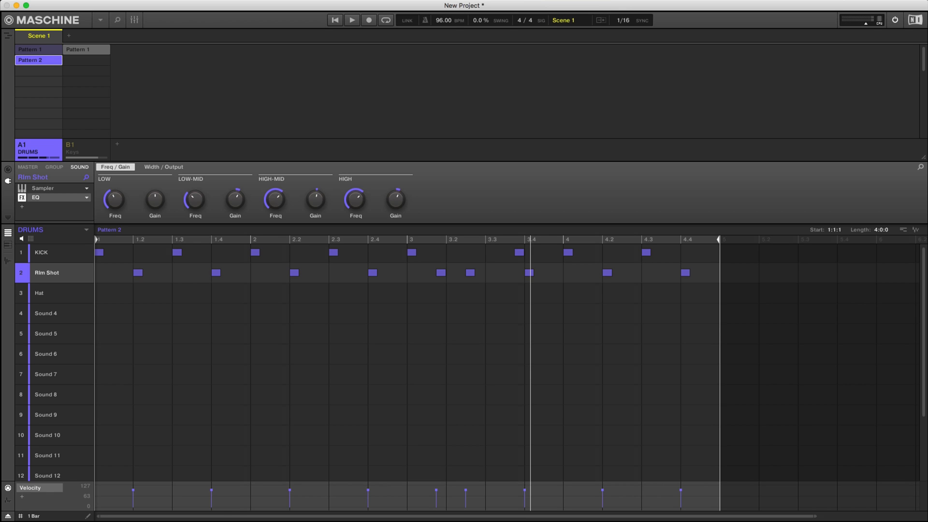
{"action": "left_click_drag", "start_coordinate": [125, 323], "coordinate": [105, 263]}
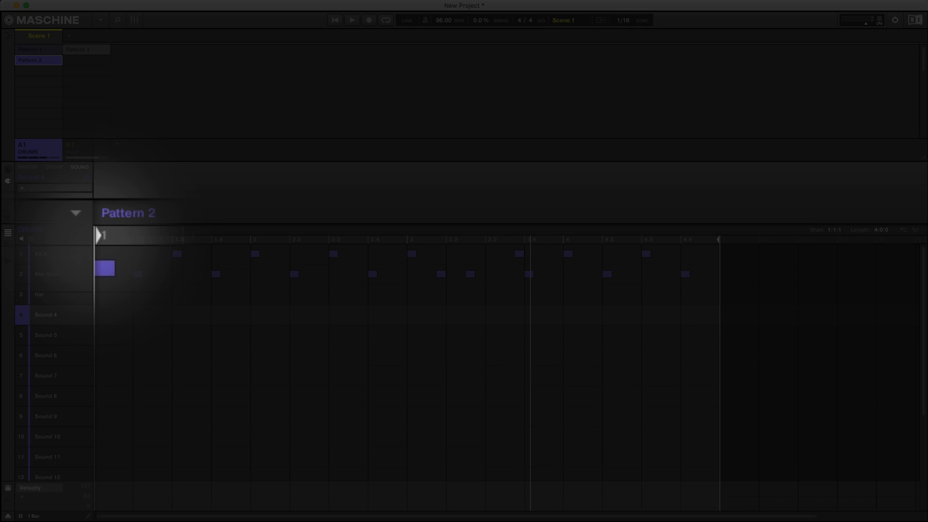
{"action": "left_click_drag", "start_coordinate": [97, 239], "coordinate": [408, 240]}
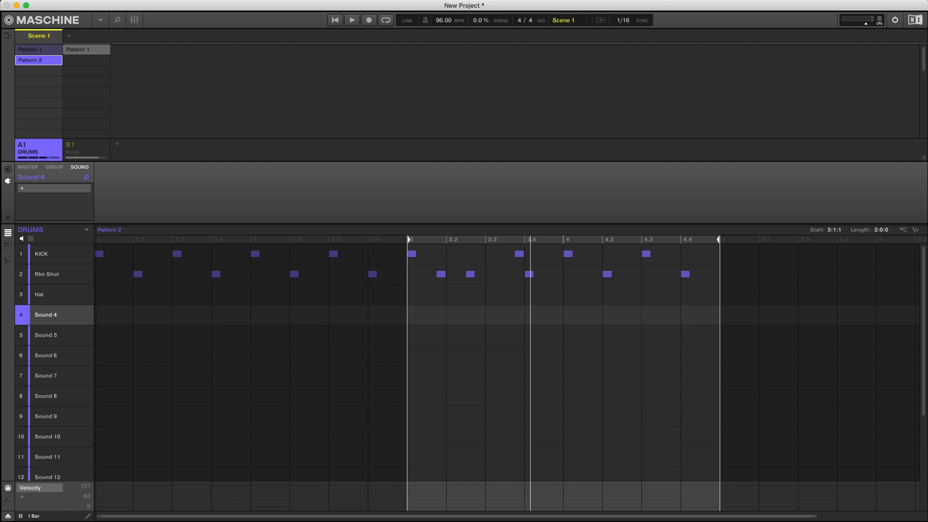
{"action": "double_click", "coordinate": [881, 231]}
{"action": "type", "text": "1"}
{"action": "key", "text": "Return"}
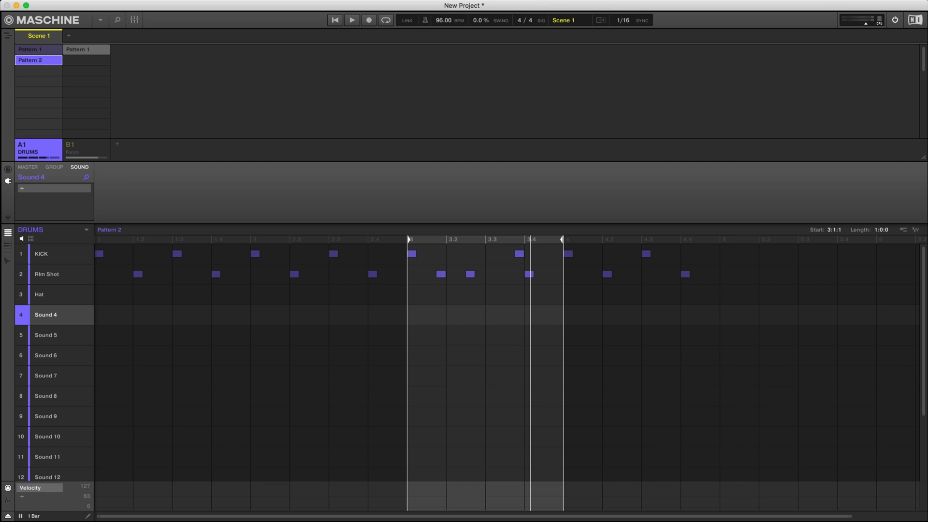
{"action": "left_click_drag", "start_coordinate": [562, 239], "coordinate": [527, 240]}
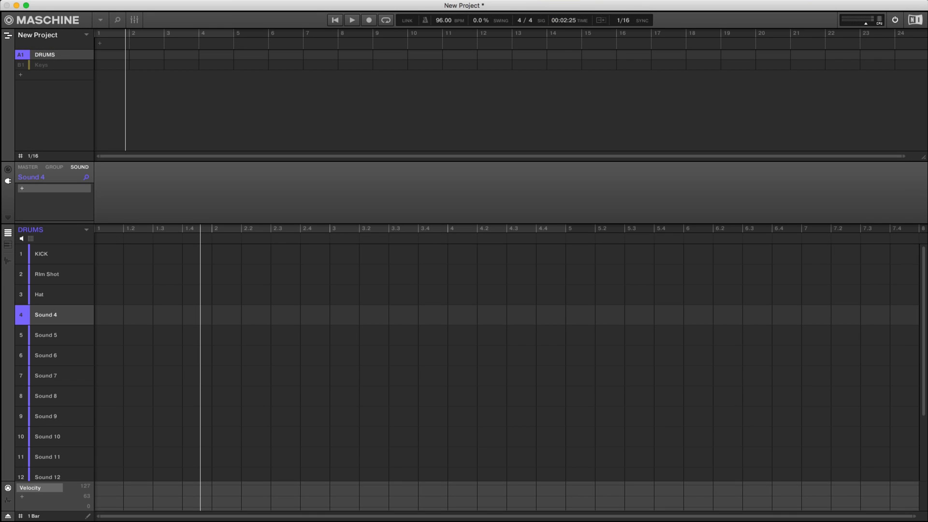
Switch the arranger grid resolution to 1 Bar, to 1/2 and finally to 1/4.
{"action": "left_click", "coordinate": [33, 156]}
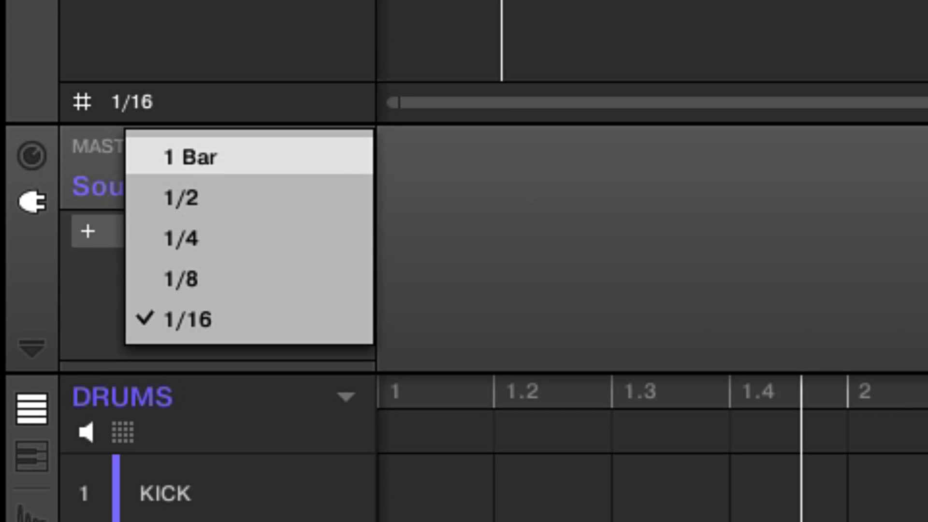
{"action": "left_click", "coordinate": [191, 157]}
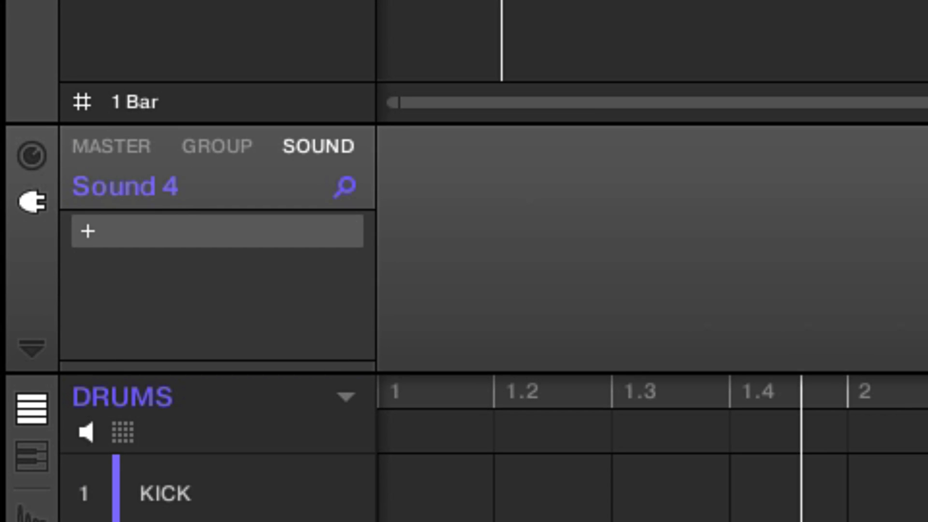
{"action": "left_click", "coordinate": [128, 102]}
{"action": "left_click", "coordinate": [181, 197]}
{"action": "left_click", "coordinate": [128, 101]}
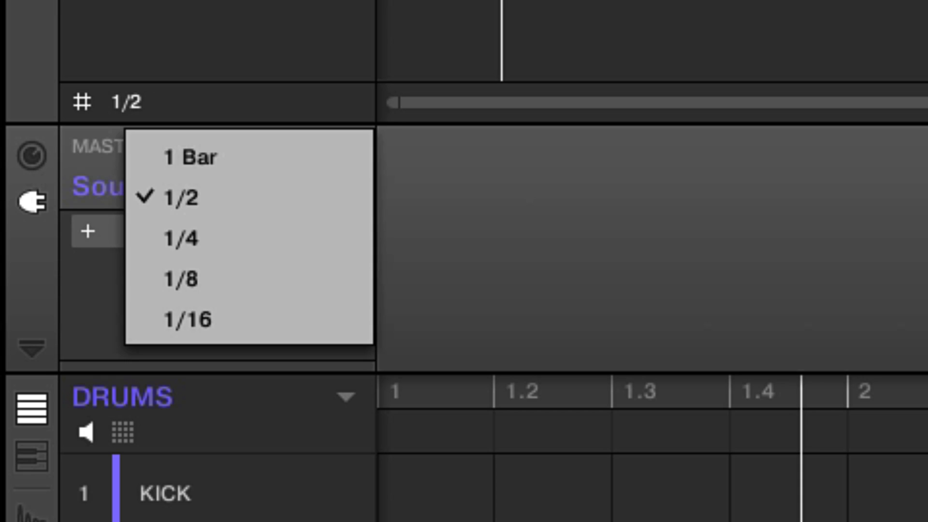
{"action": "left_click", "coordinate": [181, 237]}
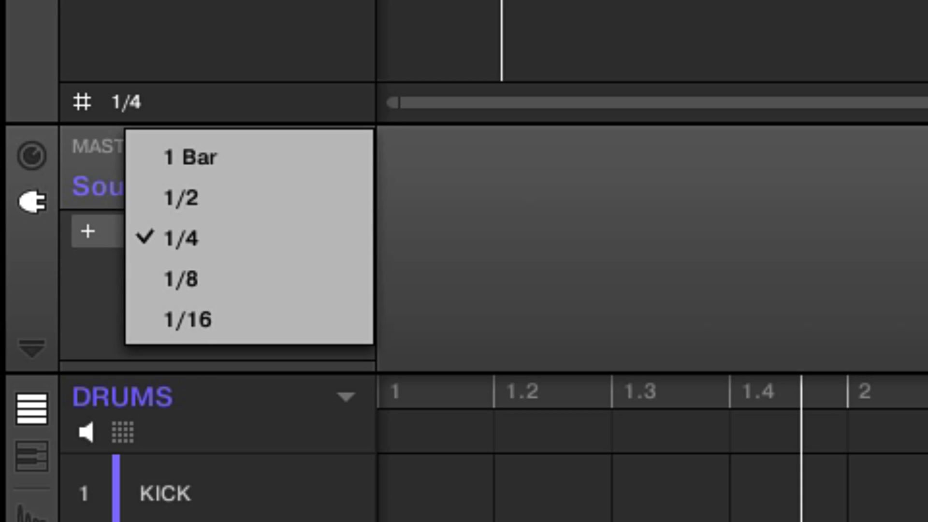
{"action": "key", "text": "Escape"}
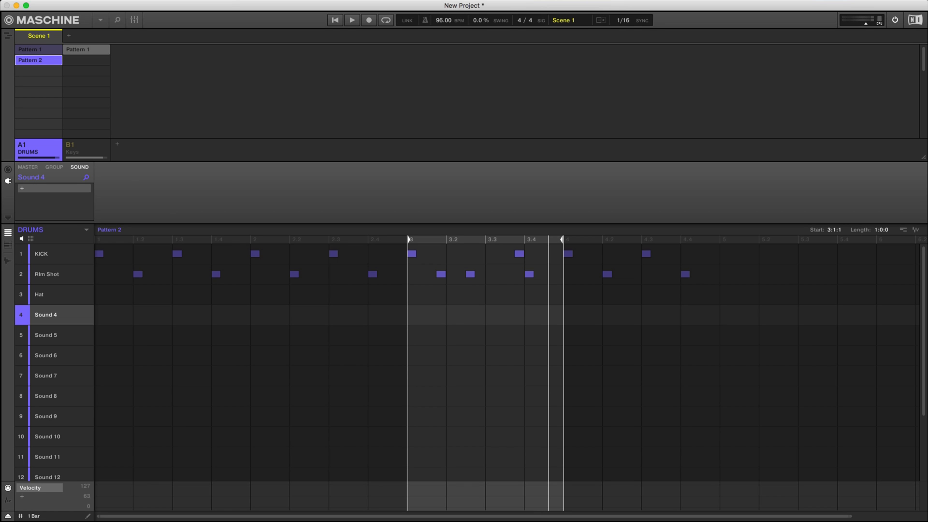
Rename Pattern 2 of the DRUMS group as Island.
{"action": "key", "text": "space"}
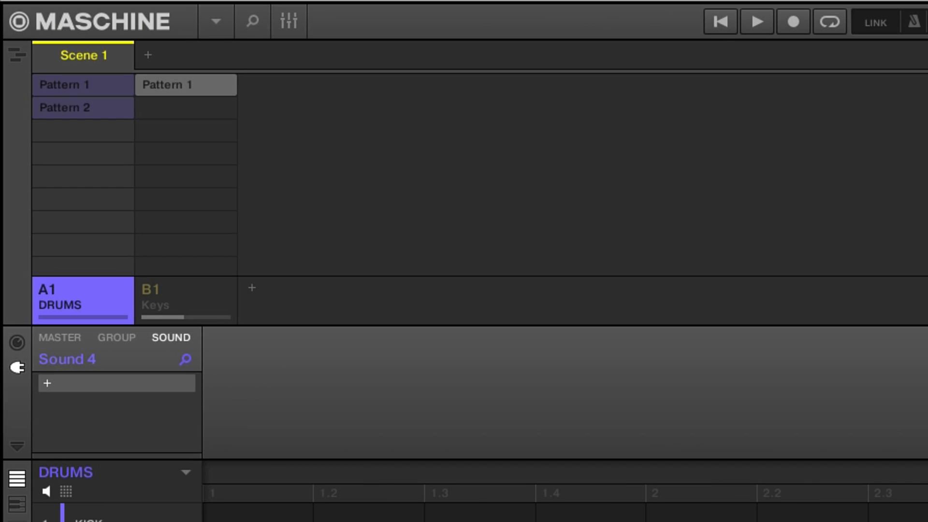
{"action": "left_click", "coordinate": [83, 108]}
{"action": "double_click", "coordinate": [83, 108]}
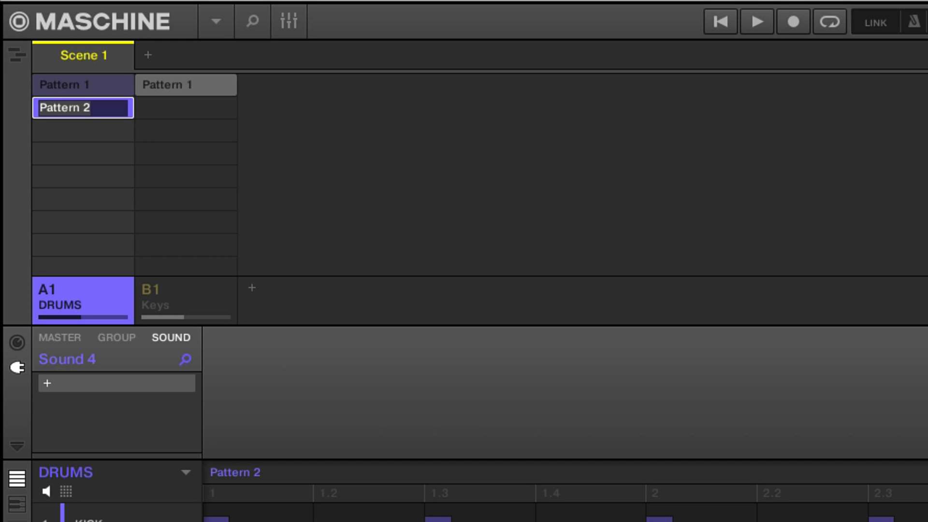
{"action": "type", "text": "Island"}
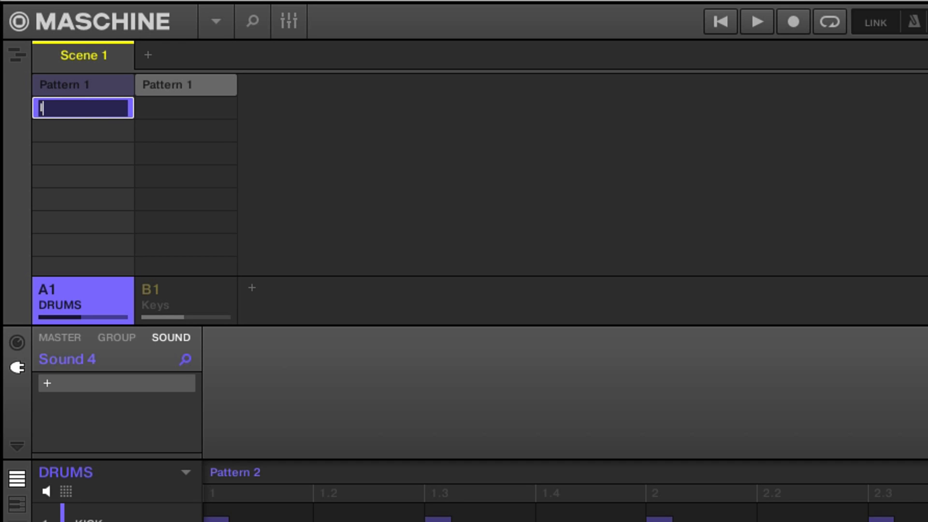
{"action": "key", "text": "Return"}
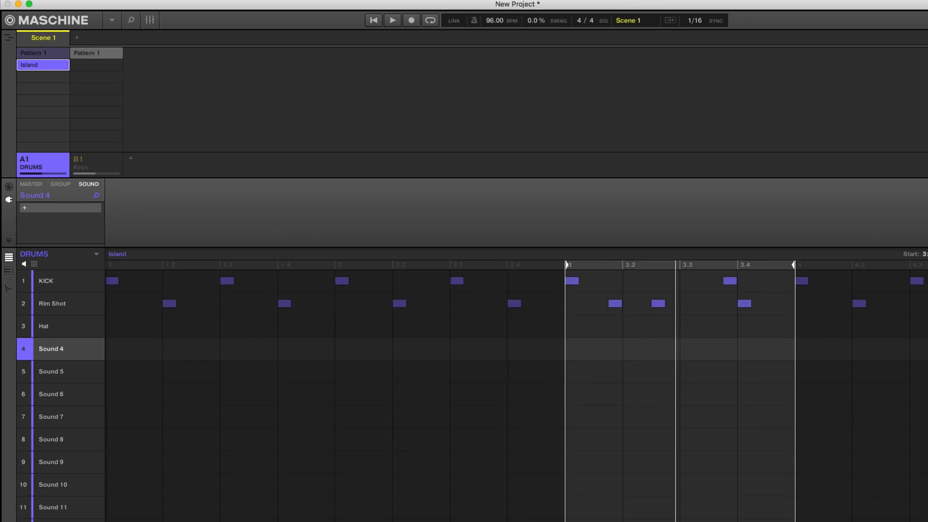
Play back Pattern 1 of the DRUMS group for comparison with Island, and reselect the Island pattern.
{"action": "key", "text": "space"}
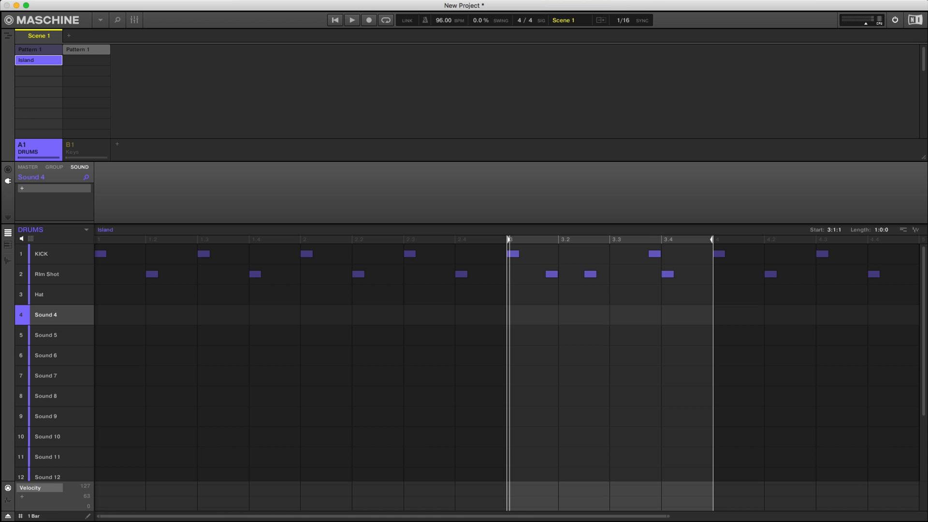
{"action": "left_click", "coordinate": [39, 50]}
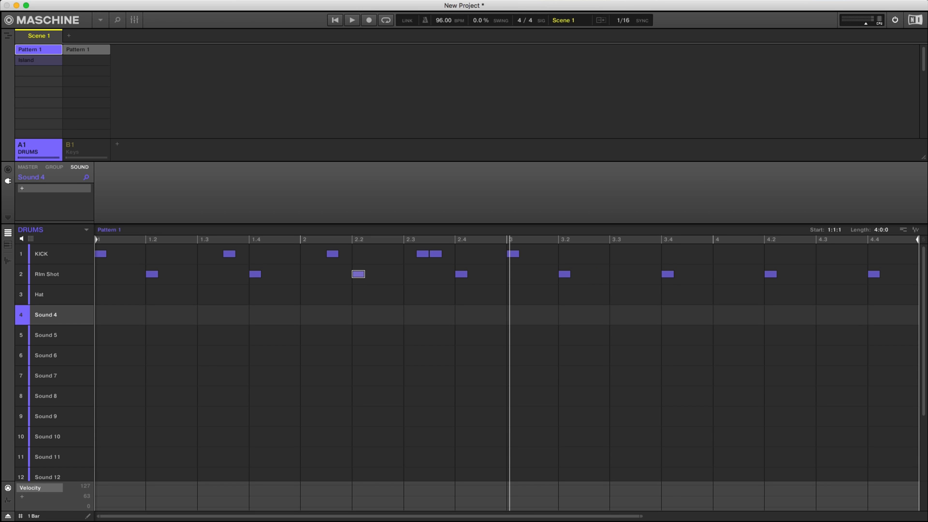
{"action": "key", "text": "space"}
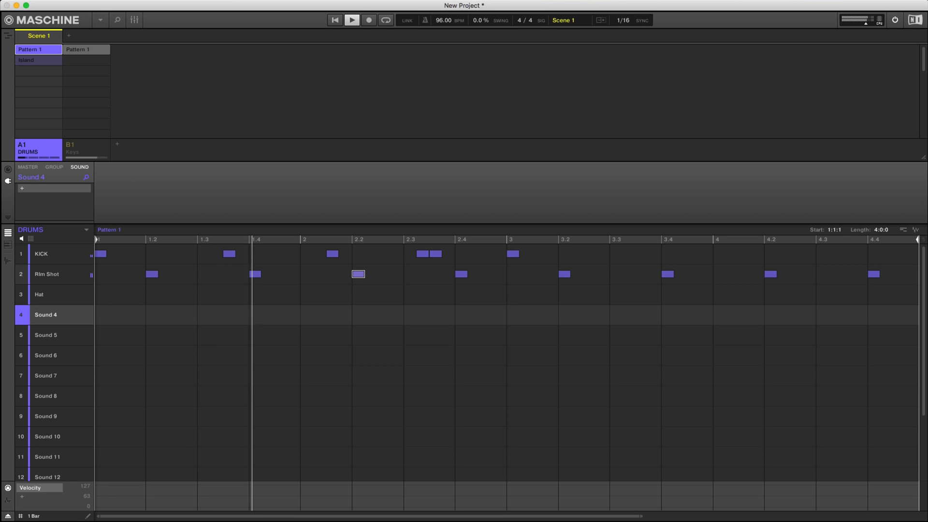
{"action": "key", "text": "space"}
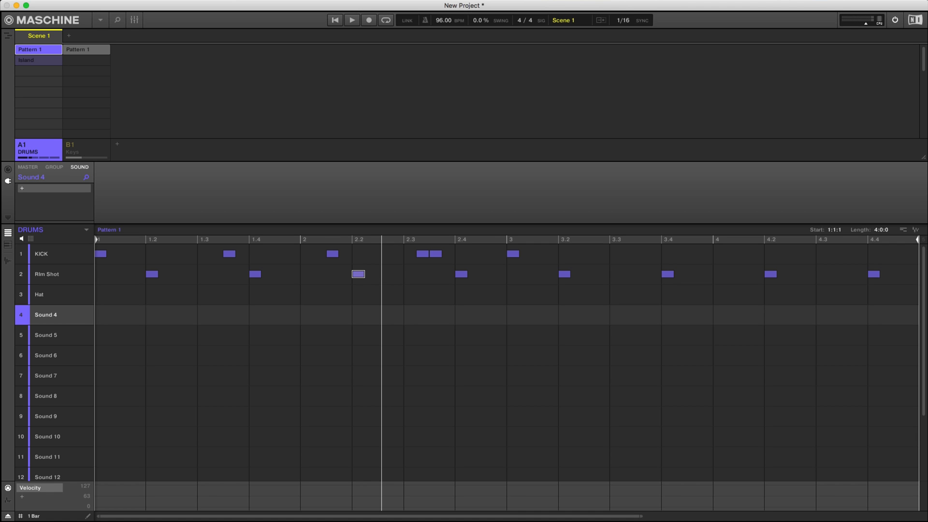
{"action": "left_click", "coordinate": [39, 60]}
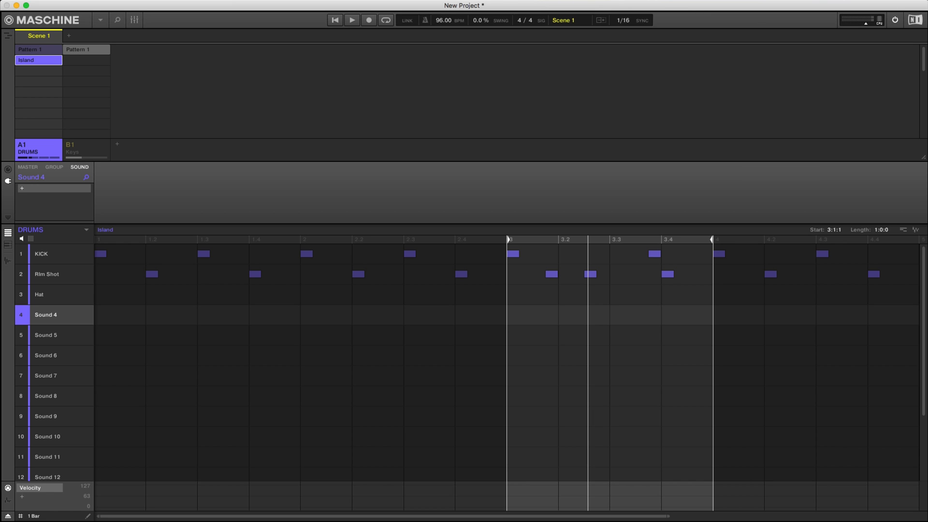
Shorten Pattern 1 of the Keys group to 0:3:0 and further to 0:2:0, auditioning the loop.
{"action": "left_click", "coordinate": [86, 148]}
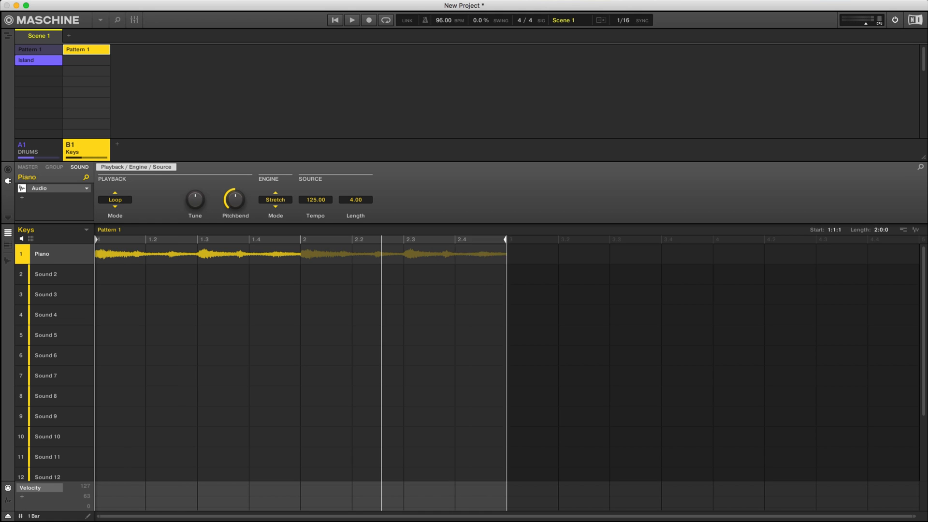
{"action": "key", "text": "space"}
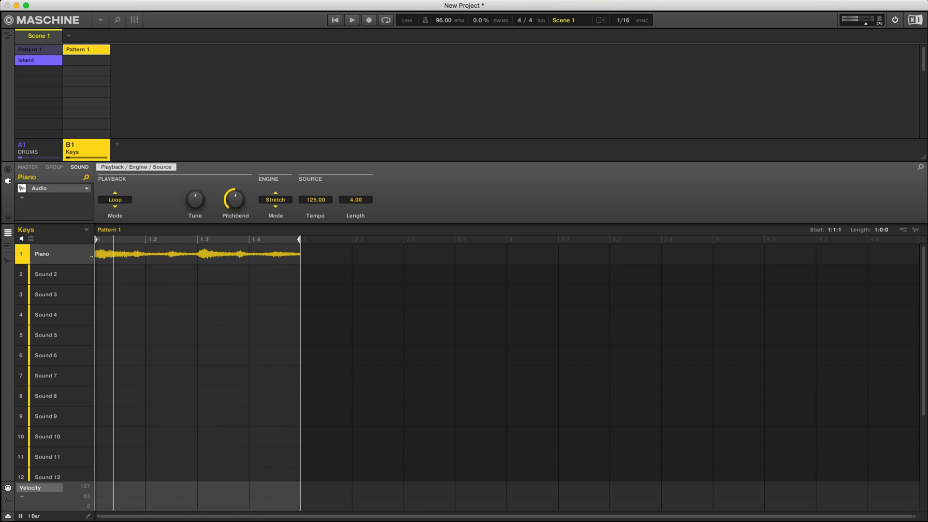
{"action": "left_click_drag", "start_coordinate": [300, 239], "coordinate": [248, 239]}
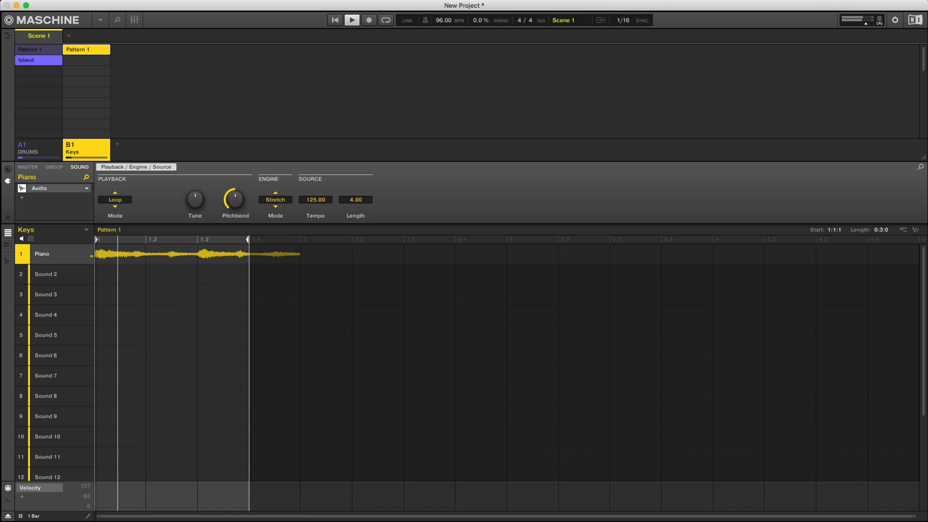
{"action": "key", "text": "space"}
{"action": "left_click_drag", "start_coordinate": [248, 239], "coordinate": [196, 239]}
{"action": "key", "text": "space"}
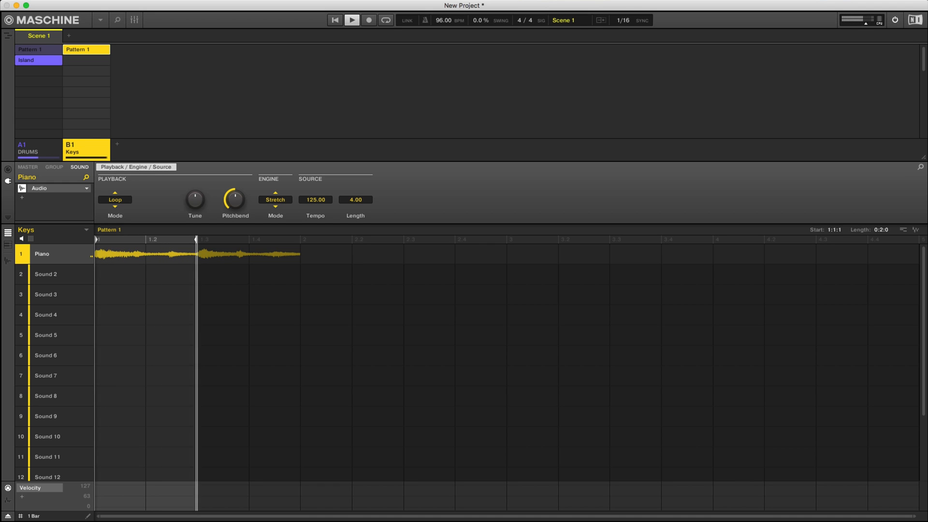
{"action": "key", "text": "space"}
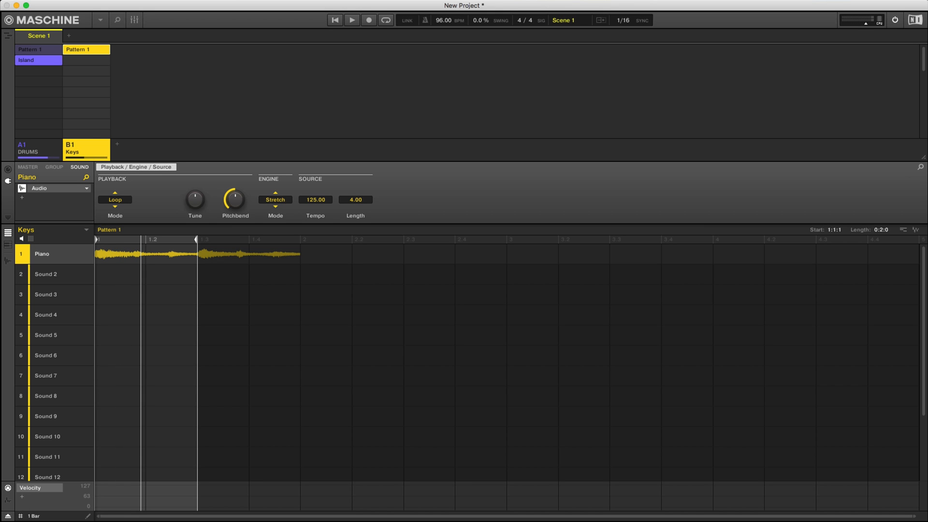
Duplicate the Piano sound with its pattern content into sound slot 2 of the Keys group.
{"action": "left_click", "coordinate": [46, 254]}
{"action": "left_click", "coordinate": [46, 274]}
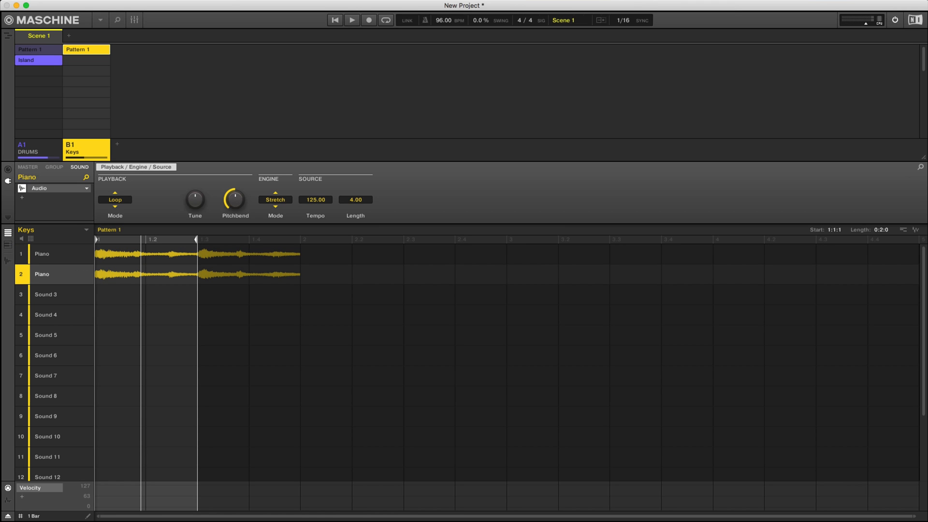
Add a second pattern to the Keys group, and mute the duplicated Piano sound in Pattern 1.
{"action": "double_click", "coordinate": [87, 60]}
{"action": "left_click", "coordinate": [86, 49]}
{"action": "left_click", "coordinate": [21, 274]}
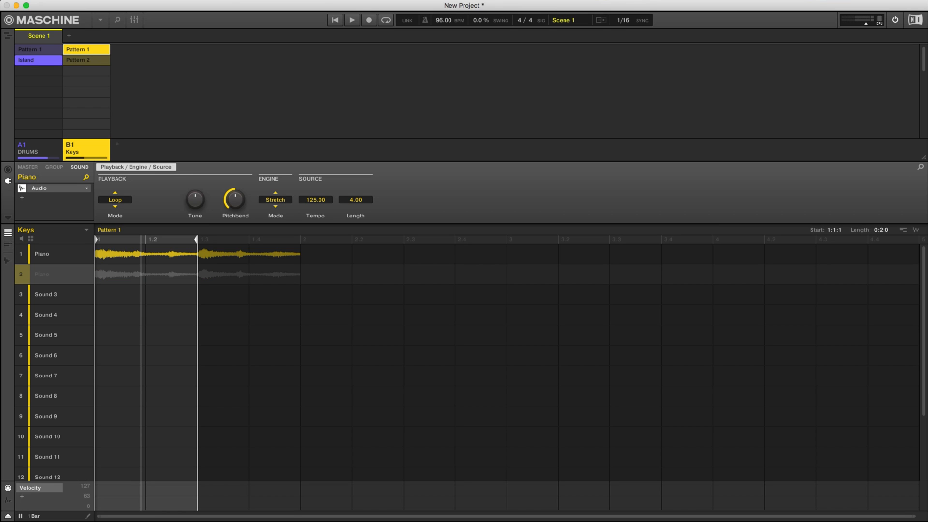
Unmute the duplicated Piano sound and place its audio event at the beginning of the Keys group's Pattern 2, auditioning the result.
{"action": "left_click", "coordinate": [86, 60]}
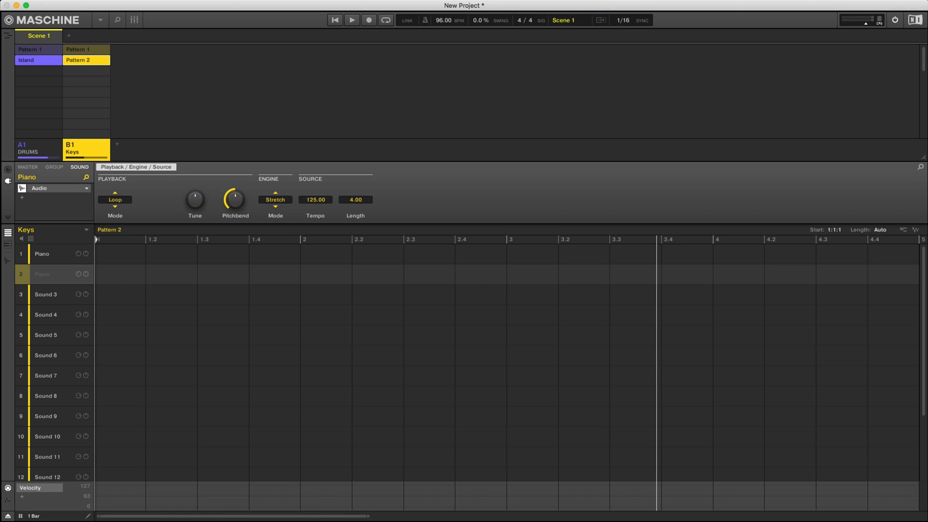
{"action": "left_click", "coordinate": [21, 274]}
{"action": "double_click", "coordinate": [145, 274]}
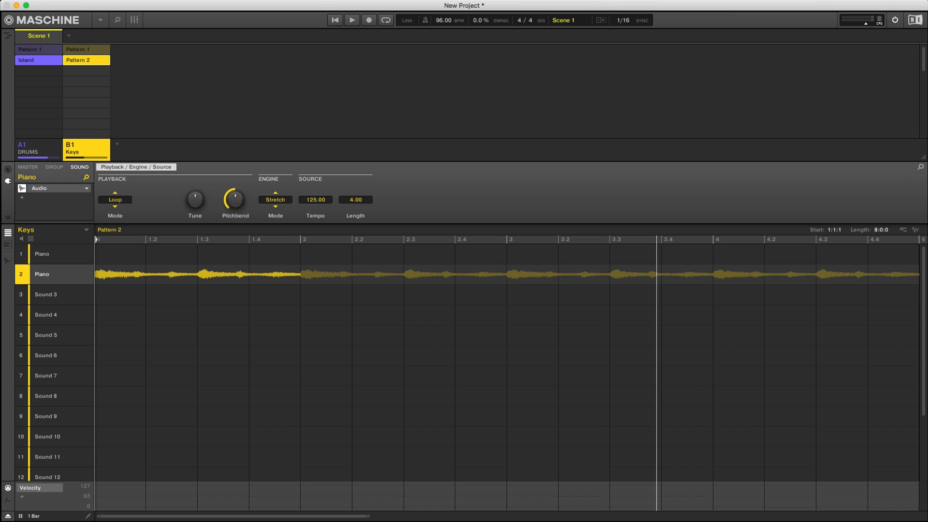
{"action": "key", "text": "space"}
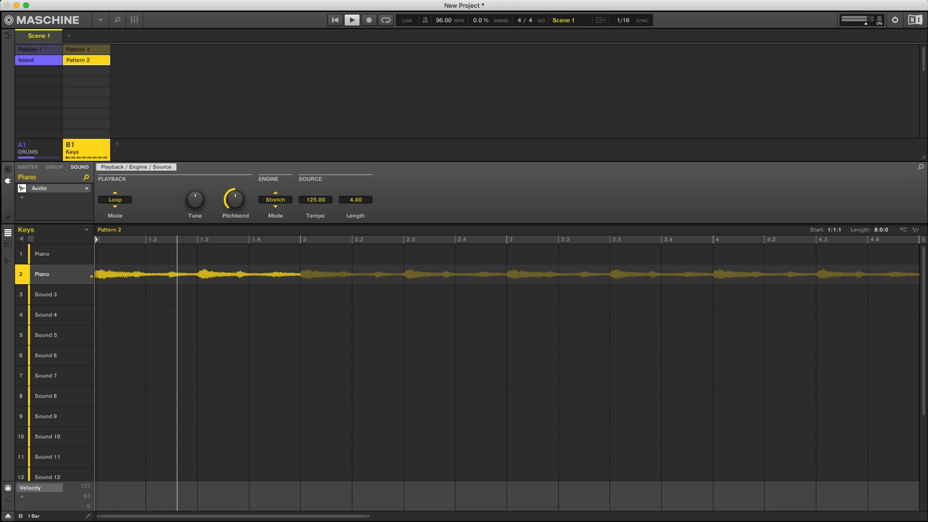
{"action": "key", "text": "space"}
Set the start of the Keys group's Pattern 2 to 1:3:1 and its length to 1:0:0.
{"action": "left_click_drag", "start_coordinate": [97, 240], "coordinate": [198, 240]}
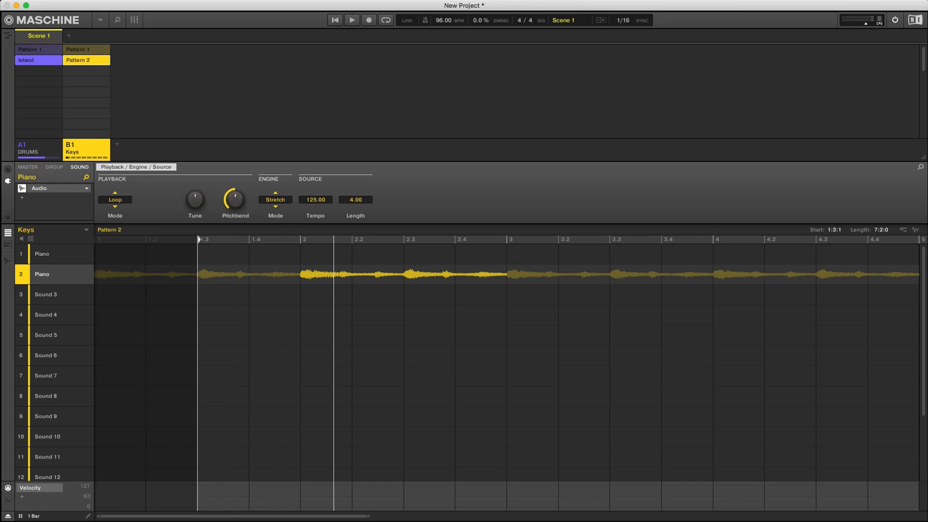
{"action": "double_click", "coordinate": [881, 230]}
{"action": "type", "text": "1"}
{"action": "key", "text": "Return"}
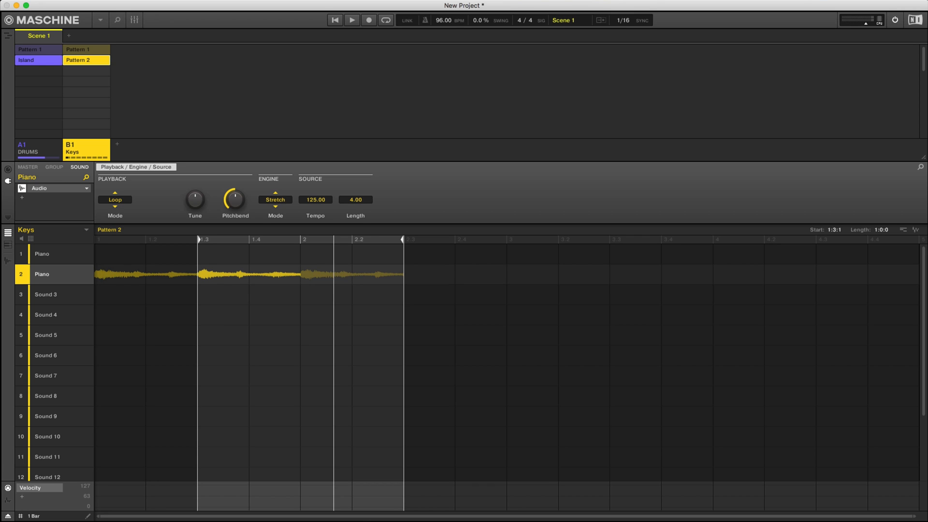
Shorten the Keys group's Pattern 2 to a length of 0:1:0 and audition the loop.
{"action": "left_click_drag", "start_coordinate": [403, 240], "coordinate": [249, 240]}
{"action": "key", "text": "space"}
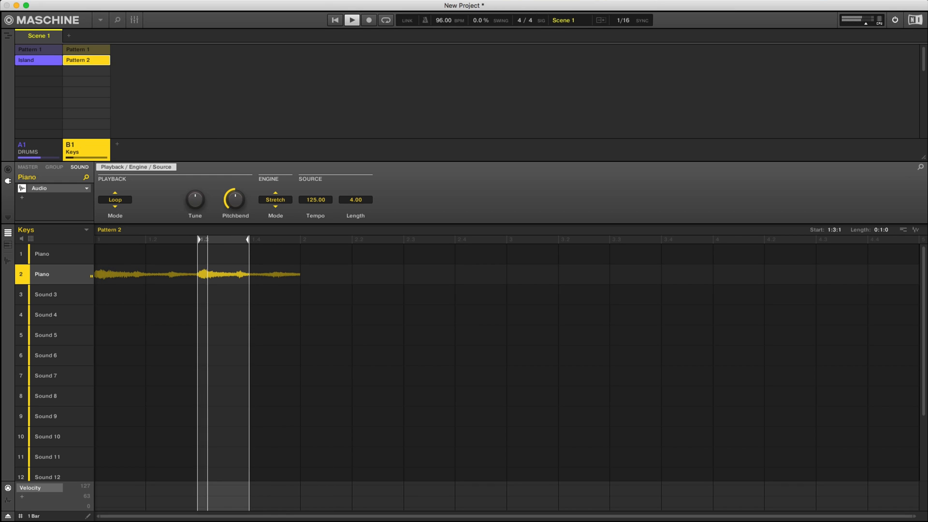
{"action": "key", "text": "space"}
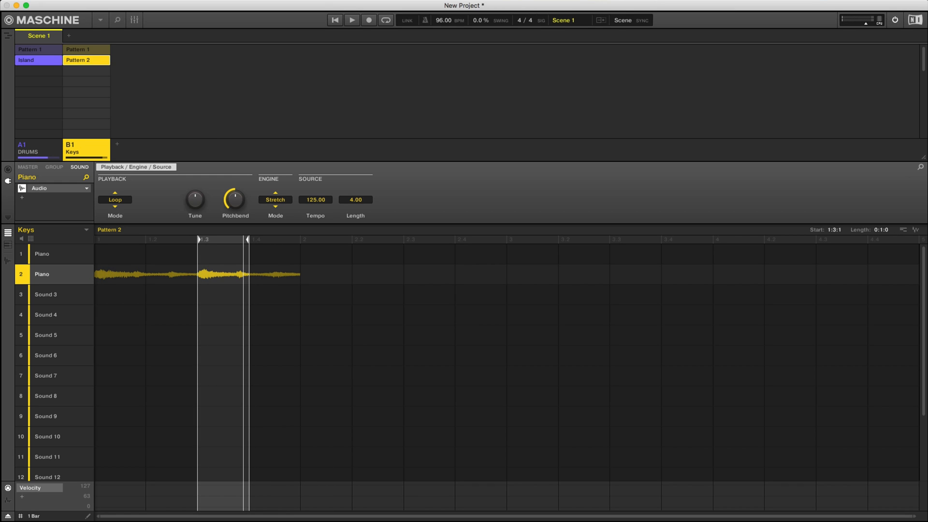
Select the DRUMS group in the Song view, and shift the Island pattern's one-bar range to start at 2:1:1 in the Ideas view.
{"action": "key", "text": "Tab"}
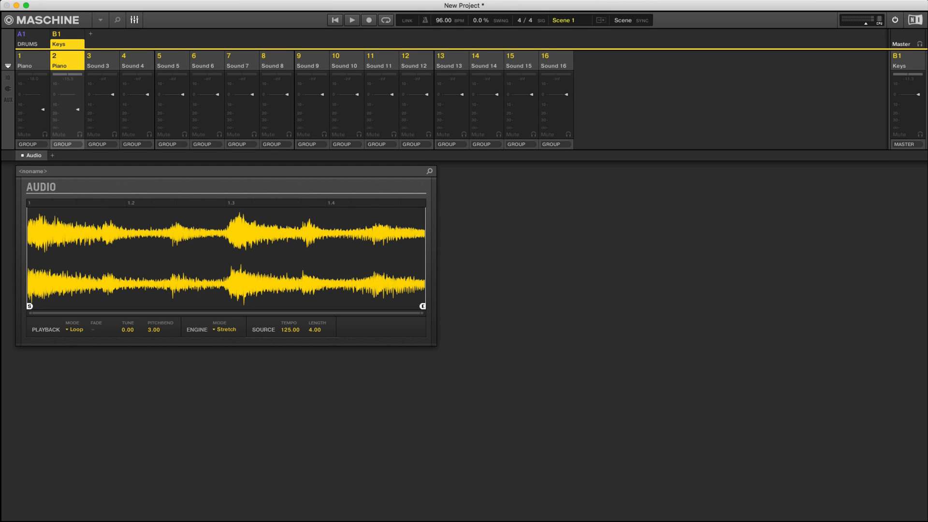
{"action": "key", "text": "Tab"}
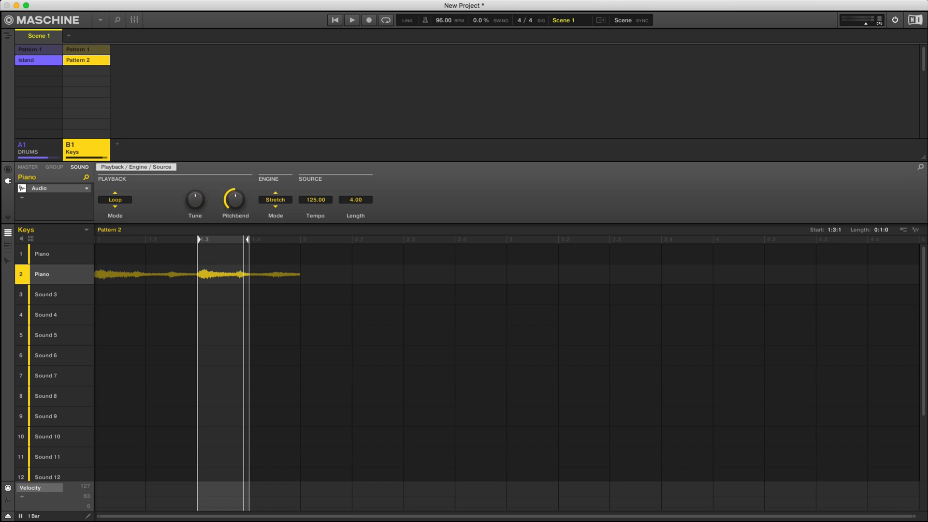
{"action": "key", "text": "Tab"}
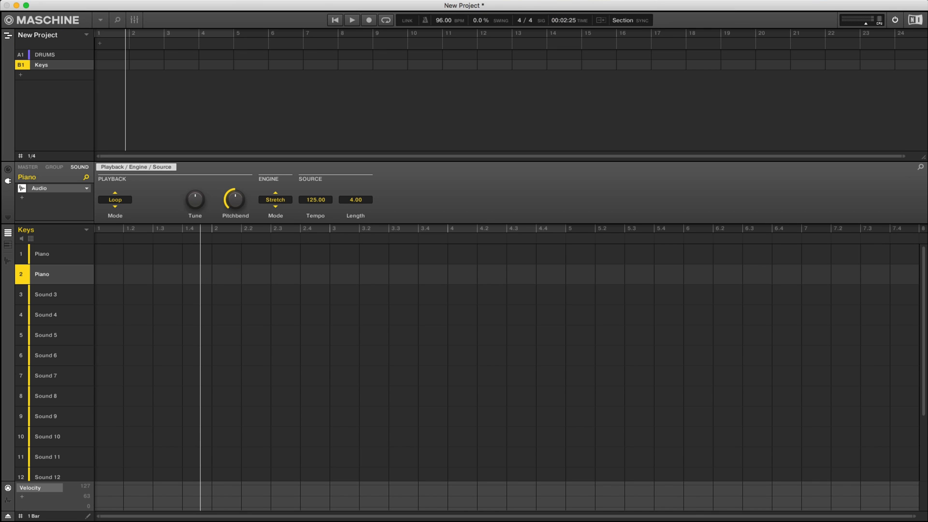
{"action": "left_click", "coordinate": [45, 55]}
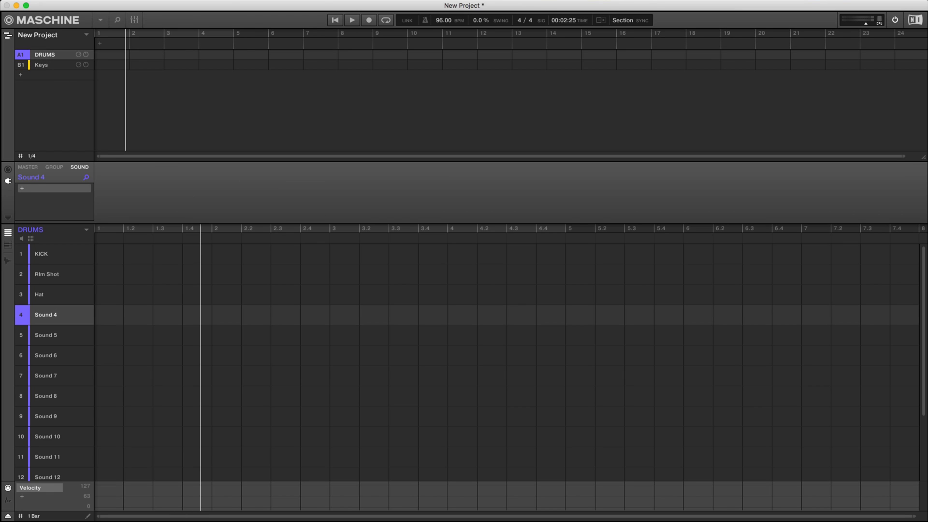
{"action": "key", "text": "Tab"}
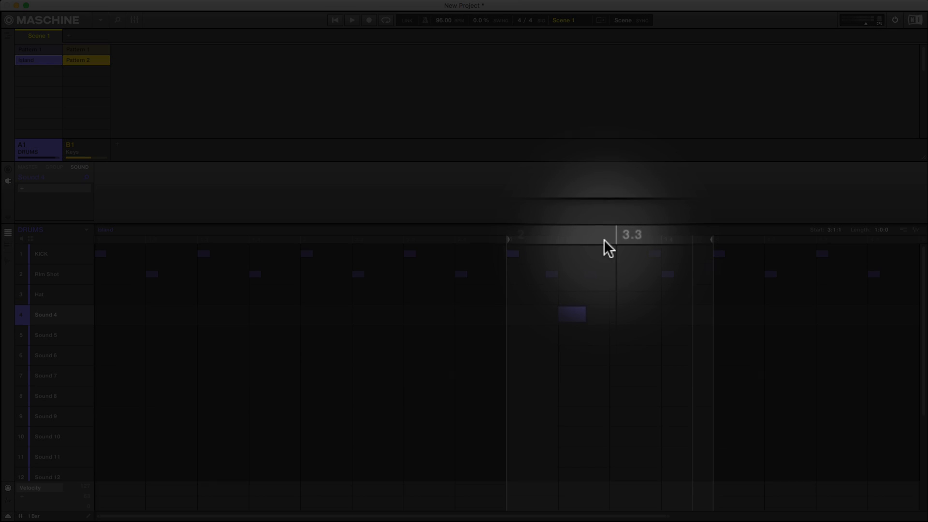
{"action": "left_click_drag", "start_coordinate": [604, 239], "coordinate": [337, 243]}
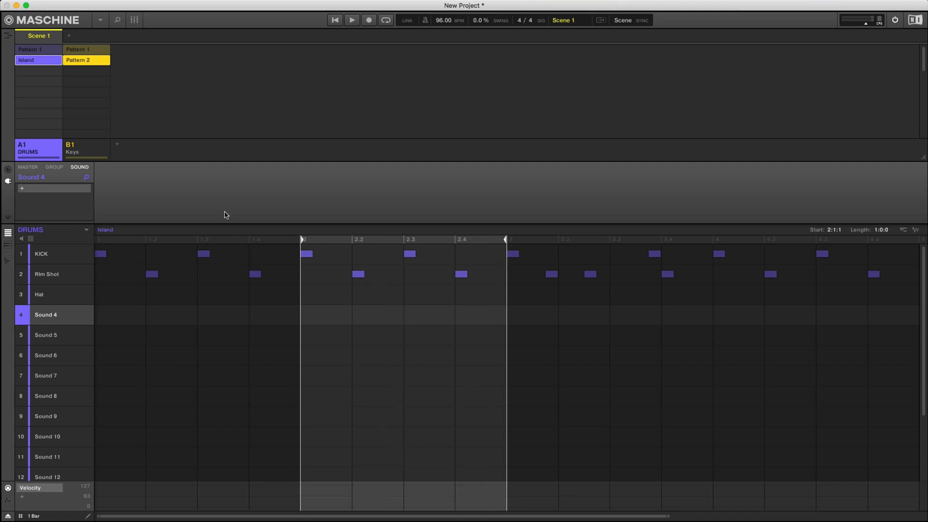
Revisit the arranger grid setting in the Song view, and shift the Island pattern's one-bar range to start at 3:1:1 in the Ideas view.
{"action": "left_click", "coordinate": [8, 36]}
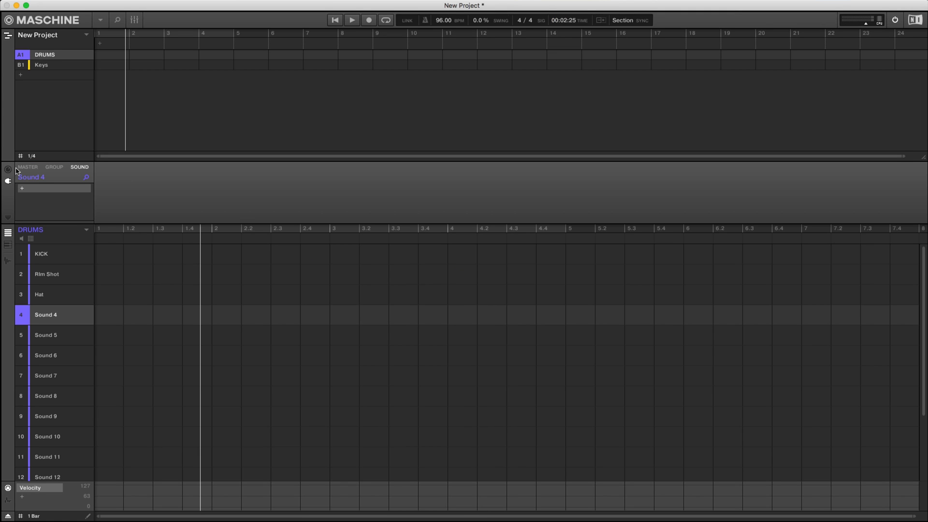
{"action": "left_click", "coordinate": [27, 157]}
{"action": "left_click", "coordinate": [42, 170]}
{"action": "left_click", "coordinate": [8, 36]}
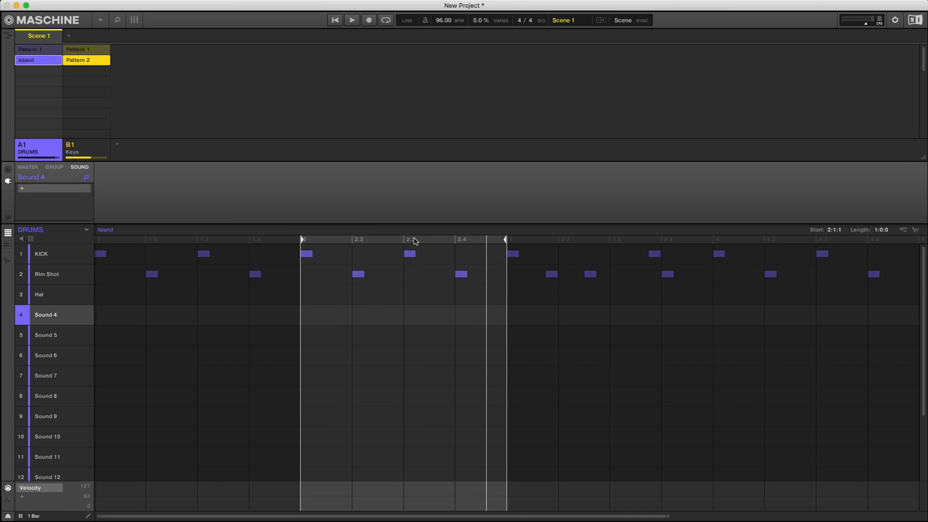
{"action": "left_click", "coordinate": [270, 240]}
{"action": "left_click_drag", "start_coordinate": [269, 236], "coordinate": [560, 241]}
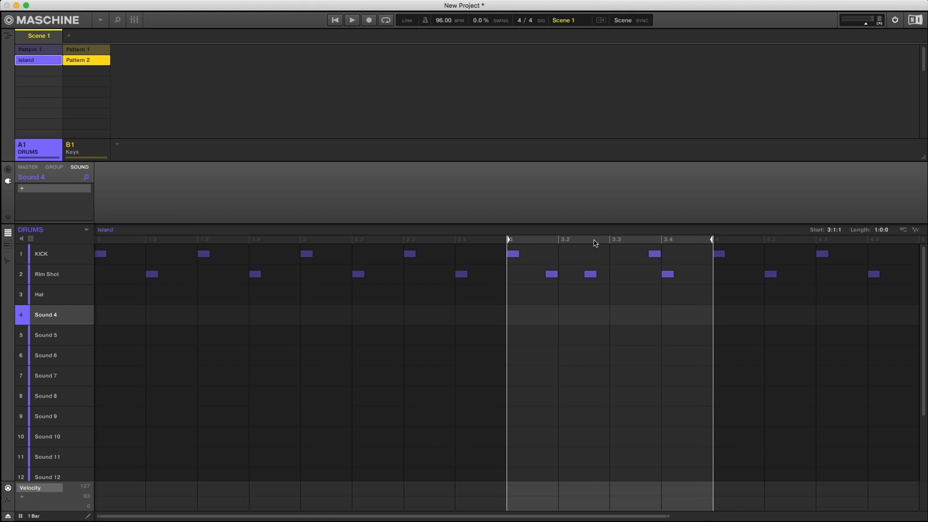